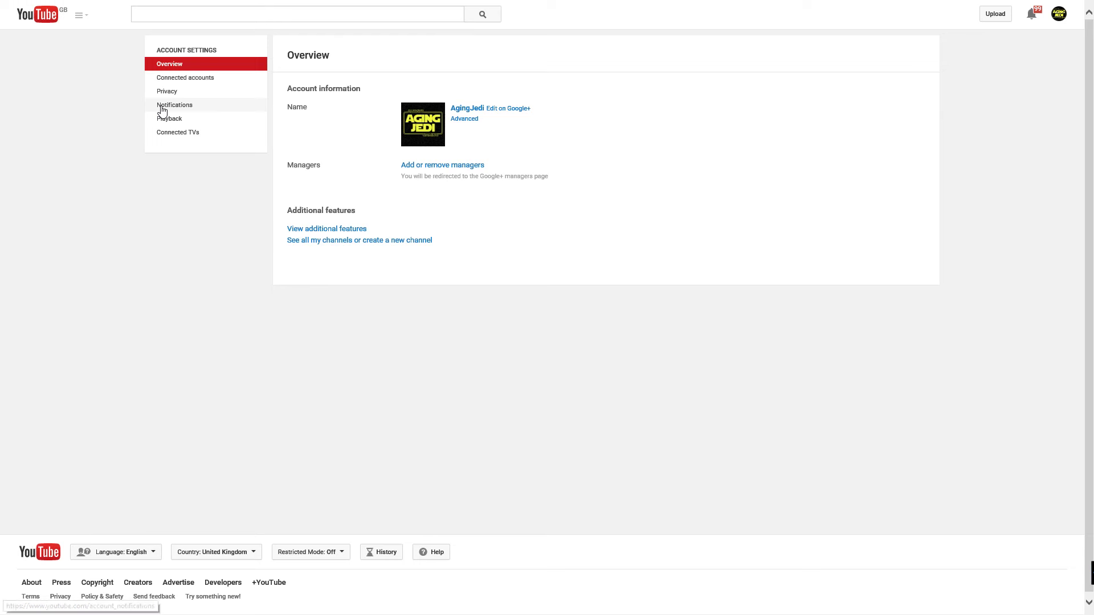
Go to the account's Notifications settings from the Overview page
{"action": "left_click", "coordinate": [162, 109]}
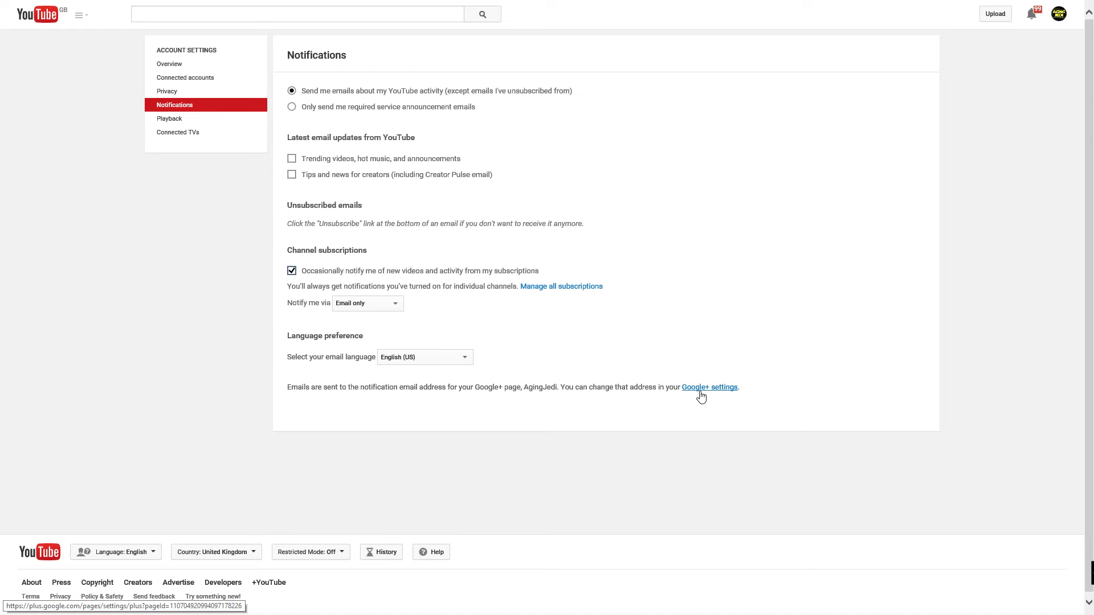
Follow the link to the linked Google+ page settings
{"action": "left_click", "coordinate": [700, 388]}
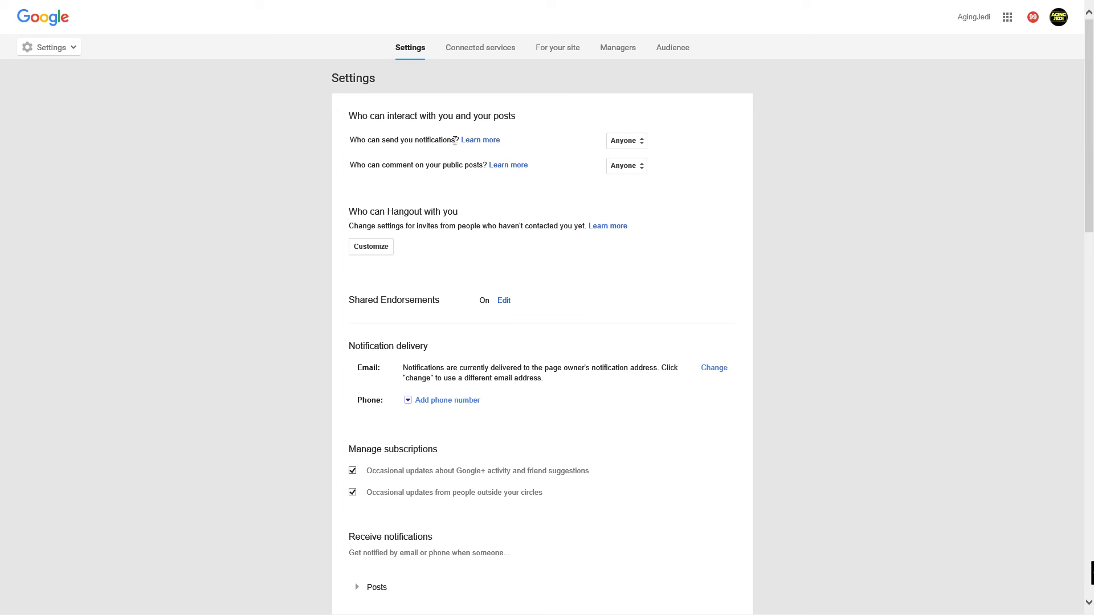
Confirm notifications and public-post comments both stay set to Anyone, leaving the dropdowns unchanged
{"action": "left_click", "coordinate": [642, 144]}
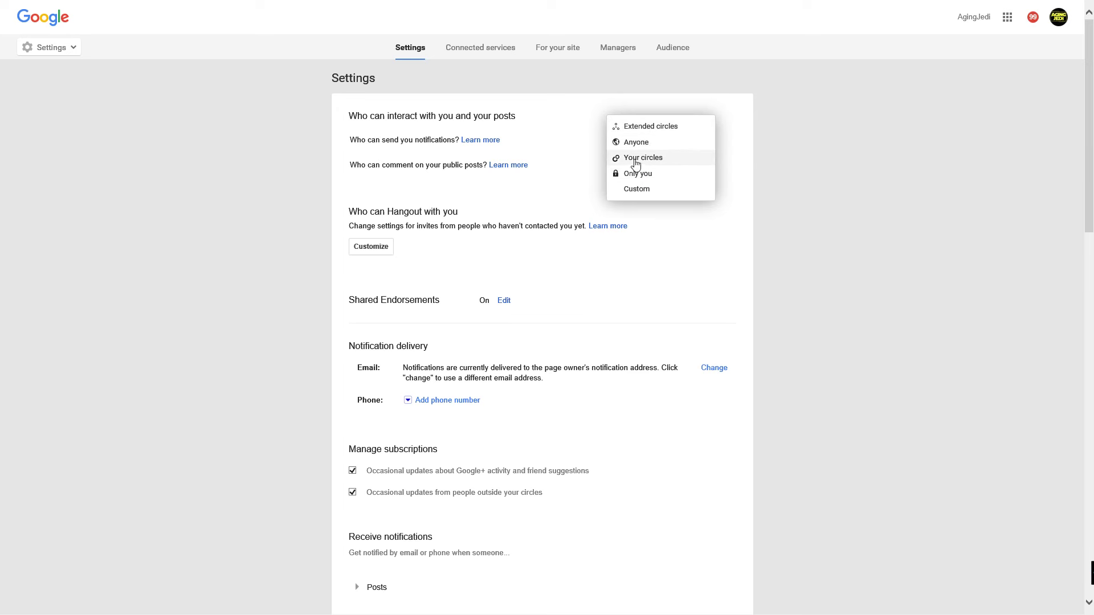
{"action": "left_click", "coordinate": [533, 134]}
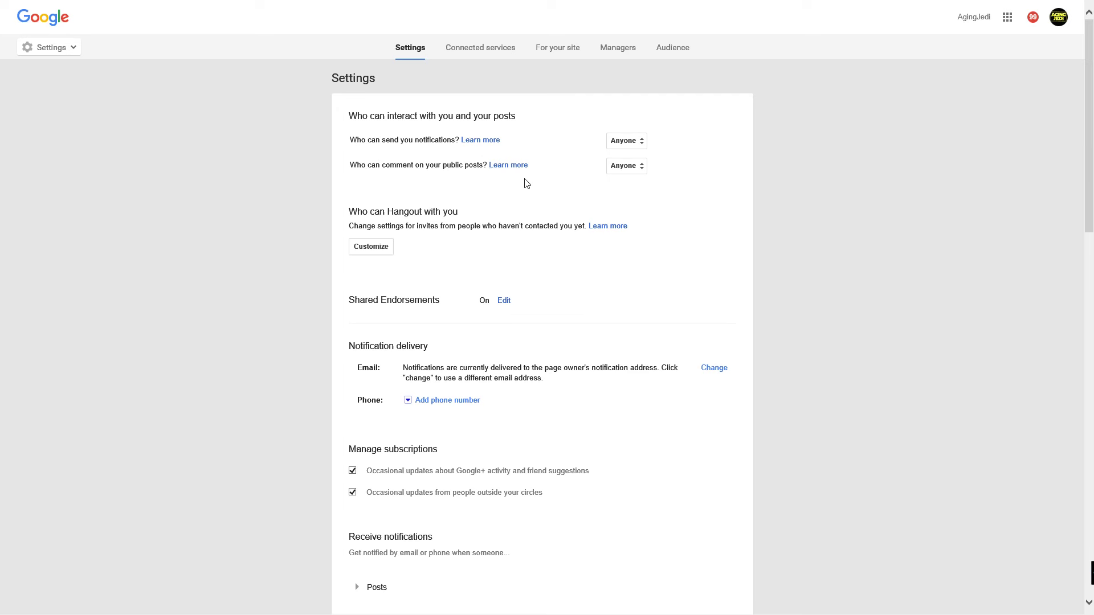
{"action": "left_click", "coordinate": [638, 166]}
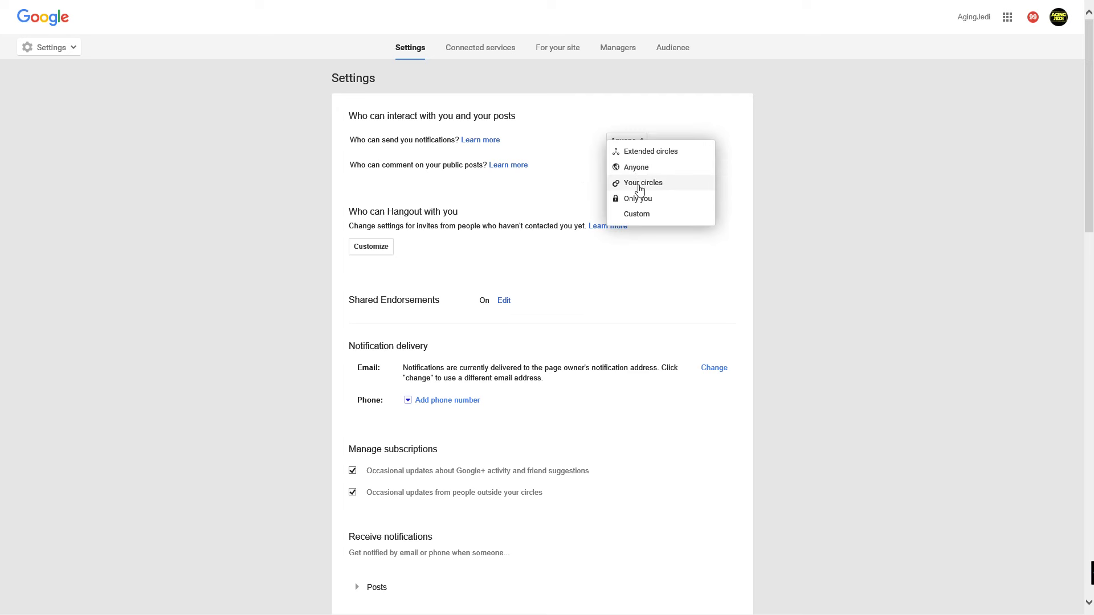
{"action": "left_click", "coordinate": [576, 196]}
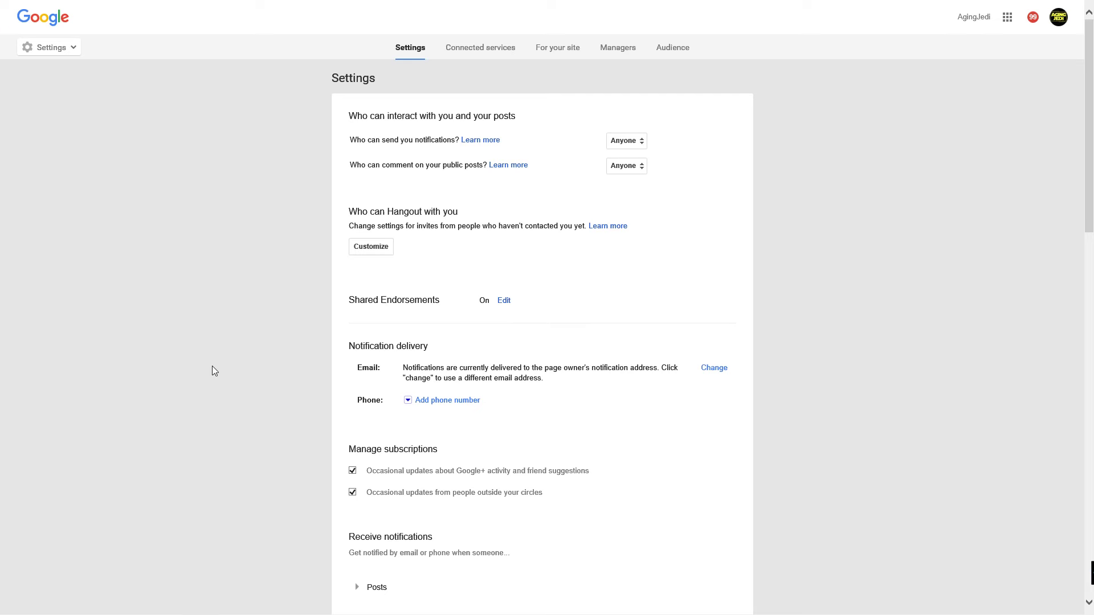
{"action": "scroll", "coordinate": [202, 368], "scroll_direction": "down", "scroll_amount": 3}
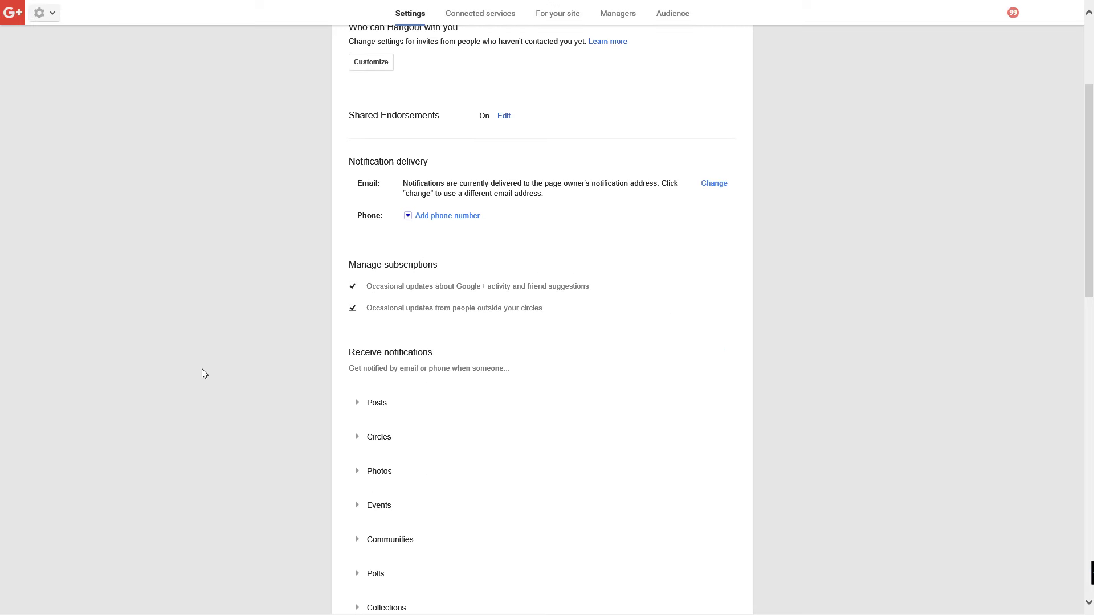
Expand the Posts notification options under Receive notifications to check the email settings
{"action": "scroll", "coordinate": [204, 374], "scroll_direction": "down", "scroll_amount": 2}
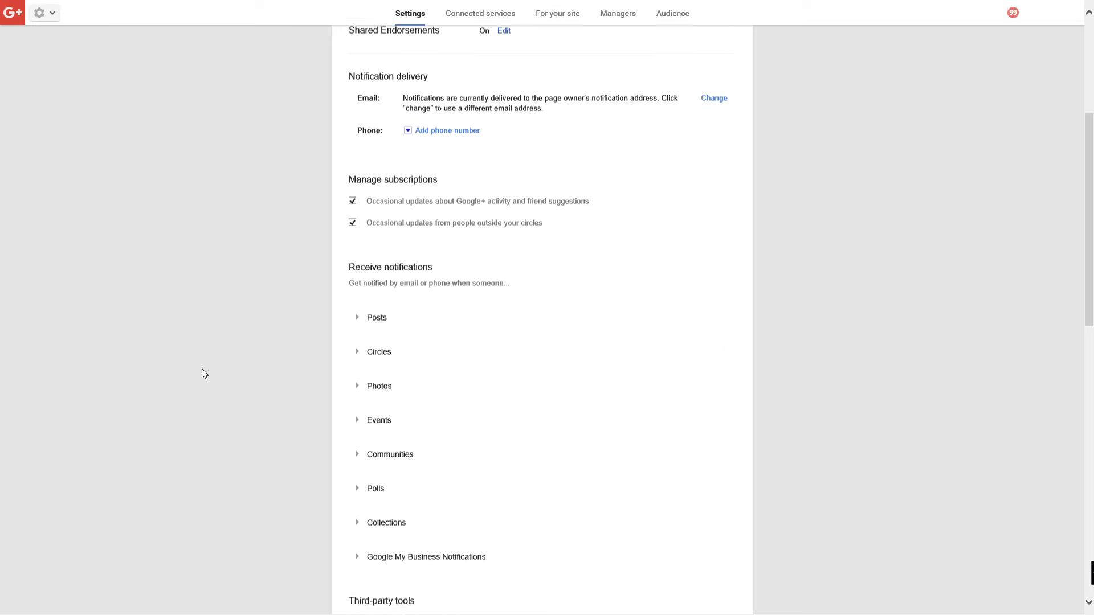
{"action": "left_click", "coordinate": [359, 313]}
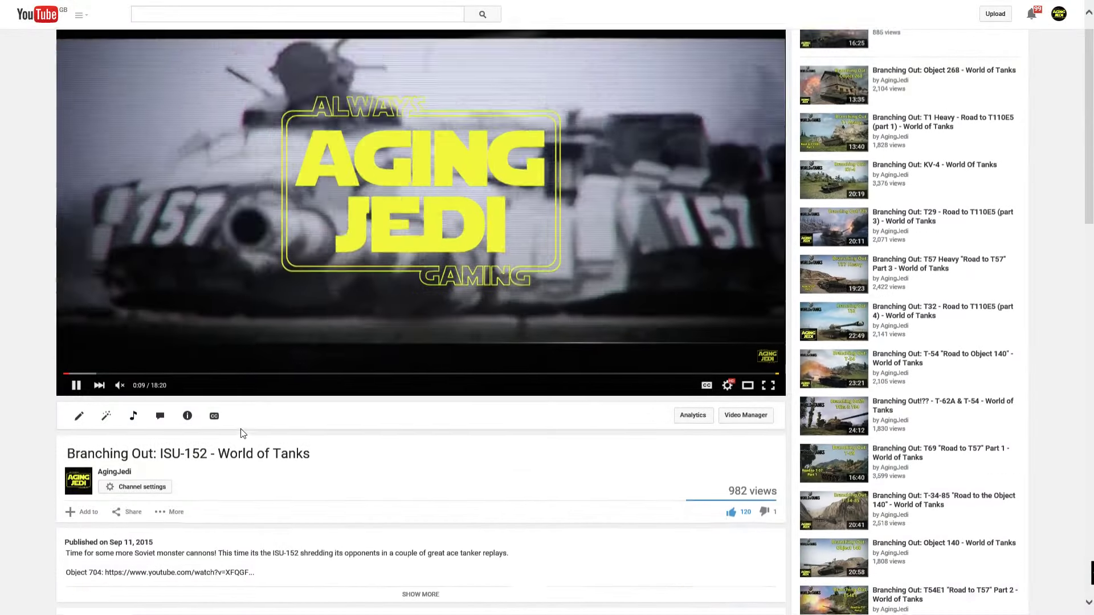
Scroll through the ISU-152 video's comments and the channel's replies to the last comment
{"action": "scroll", "coordinate": [241, 434], "scroll_direction": "down", "scroll_amount": 6}
{"action": "scroll", "coordinate": [240, 434], "scroll_direction": "down", "scroll_amount": 3}
{"action": "scroll", "coordinate": [239, 434], "scroll_direction": "down", "scroll_amount": 3}
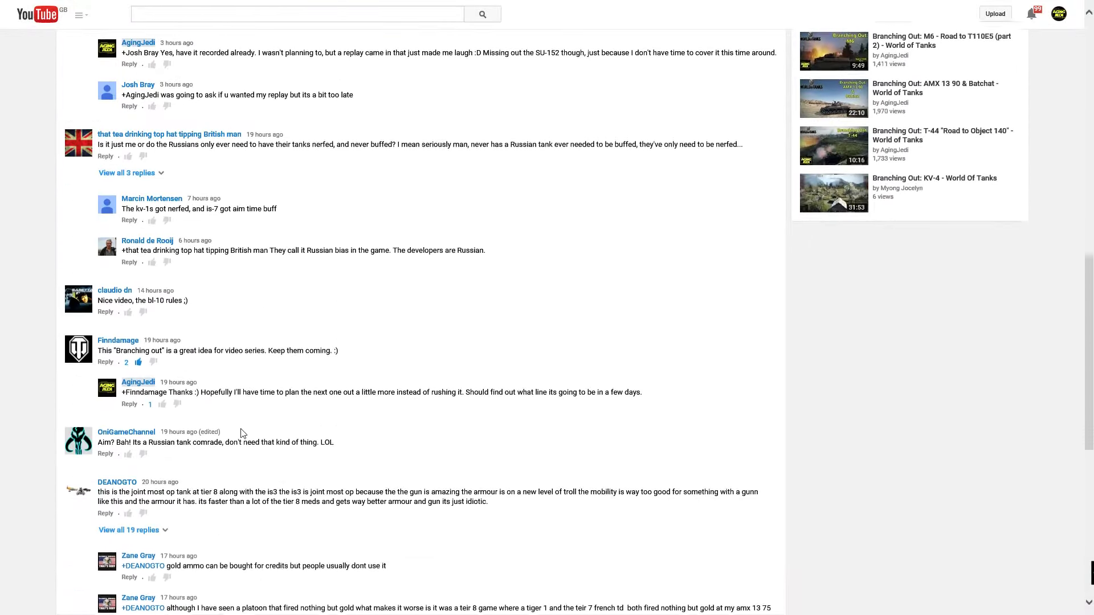
{"action": "scroll", "coordinate": [240, 434], "scroll_direction": "down", "scroll_amount": 4}
{"action": "scroll", "coordinate": [240, 434], "scroll_direction": "down", "scroll_amount": 2}
{"action": "scroll", "coordinate": [240, 434], "scroll_direction": "down", "scroll_amount": 2}
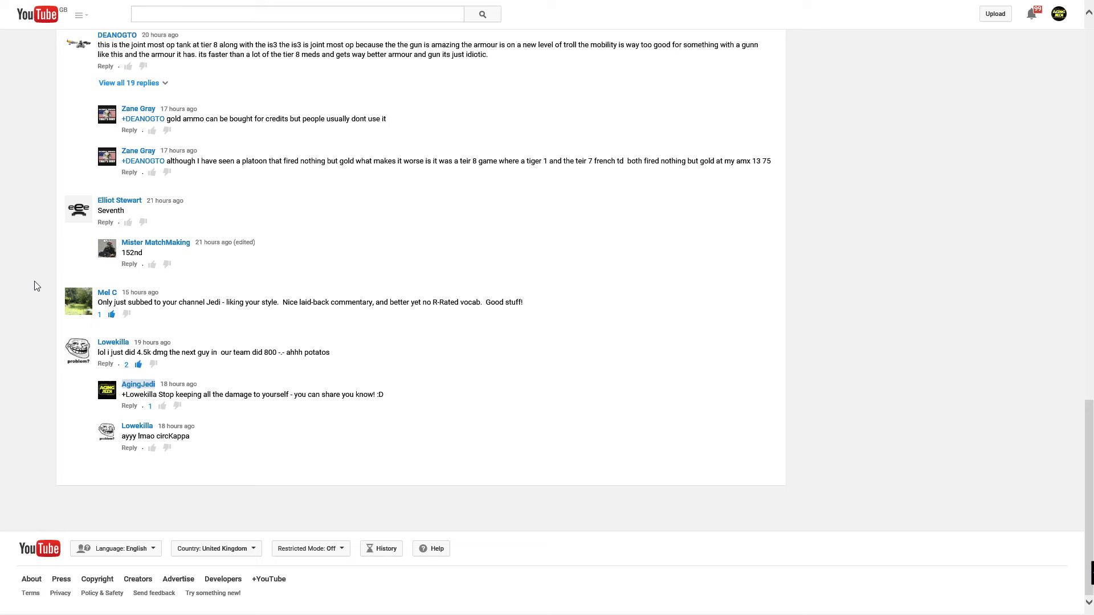
{"action": "mouse_move", "coordinate": [309, 302]}
{"action": "scroll", "coordinate": [190, 330], "scroll_direction": "up", "scroll_amount": 10}
Scroll back up to the playing ISU-152 video player
{"action": "scroll", "coordinate": [113, 333], "scroll_direction": "up", "scroll_amount": 10}
{"action": "scroll", "coordinate": [23, 336], "scroll_direction": "up", "scroll_amount": 3}
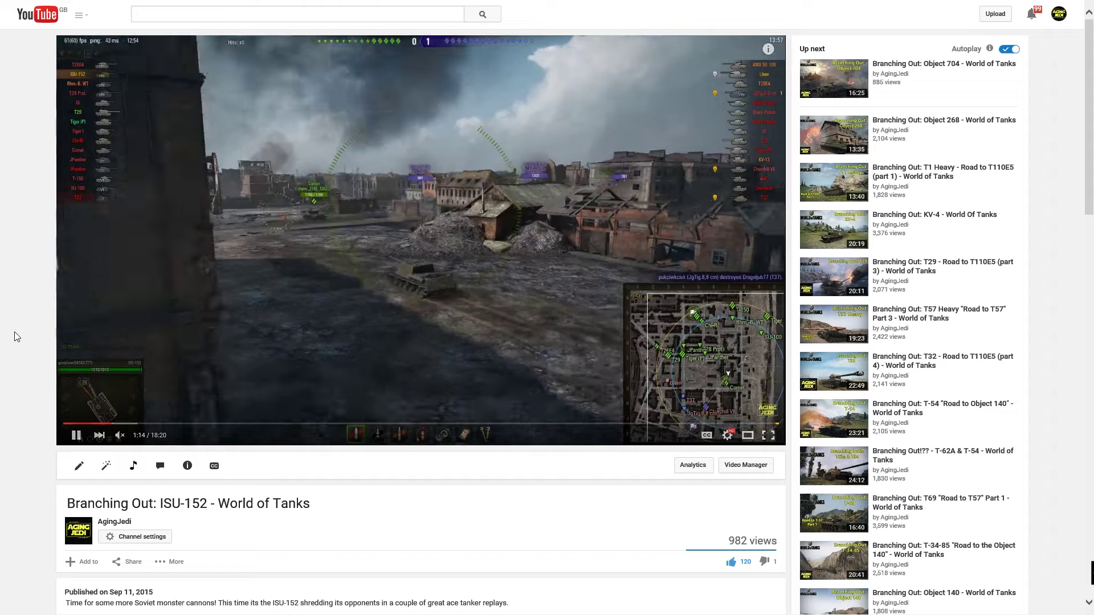